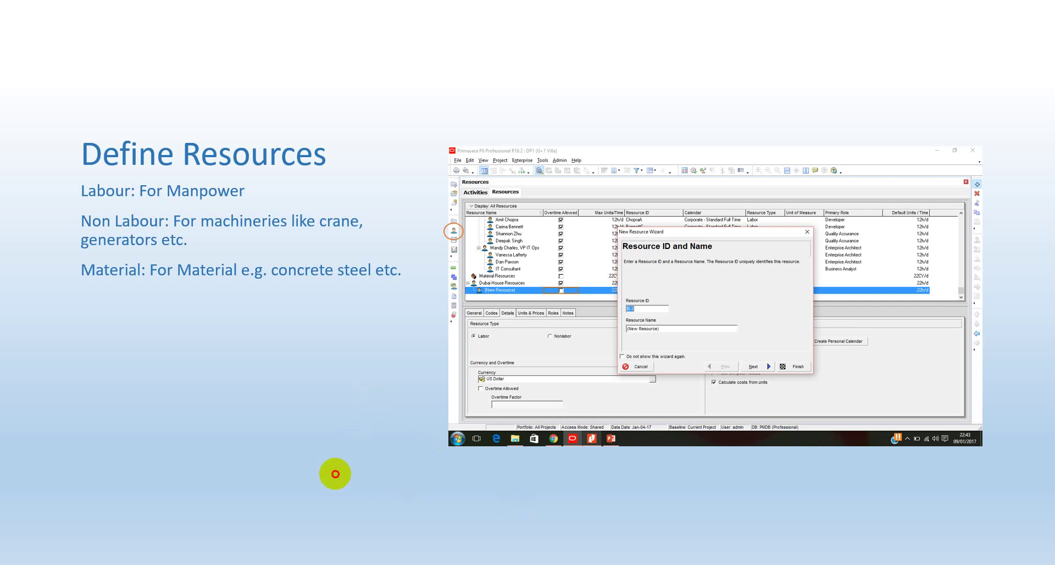
key("Right")
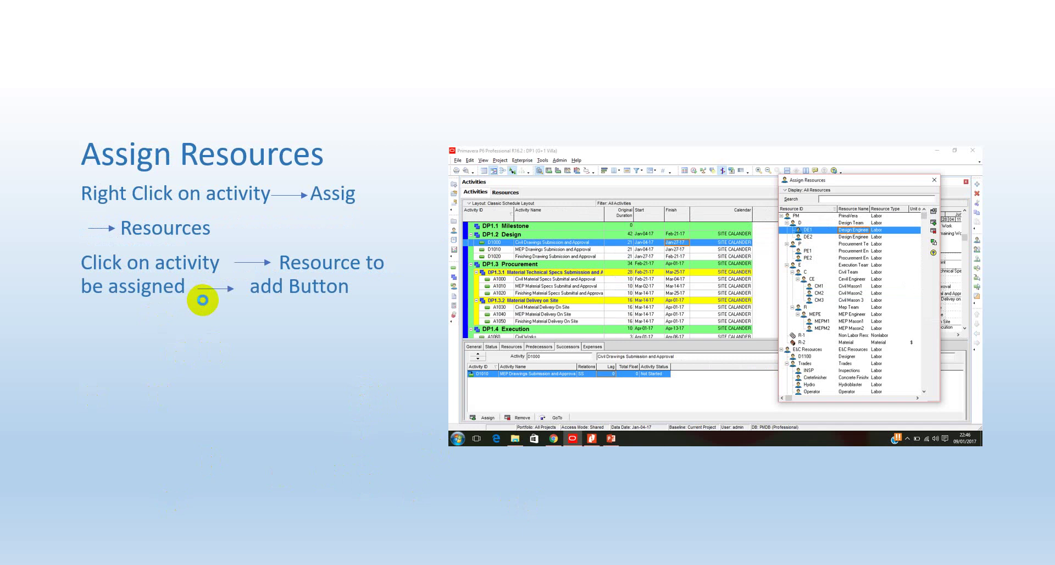
key("Left")
key("Right")
left_click(199, 286)
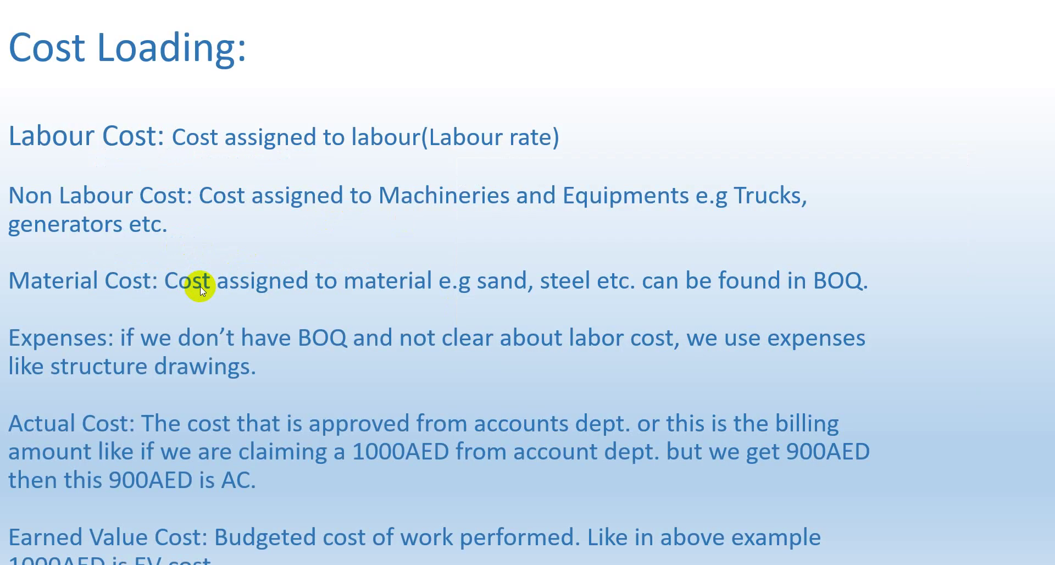
key("Left")
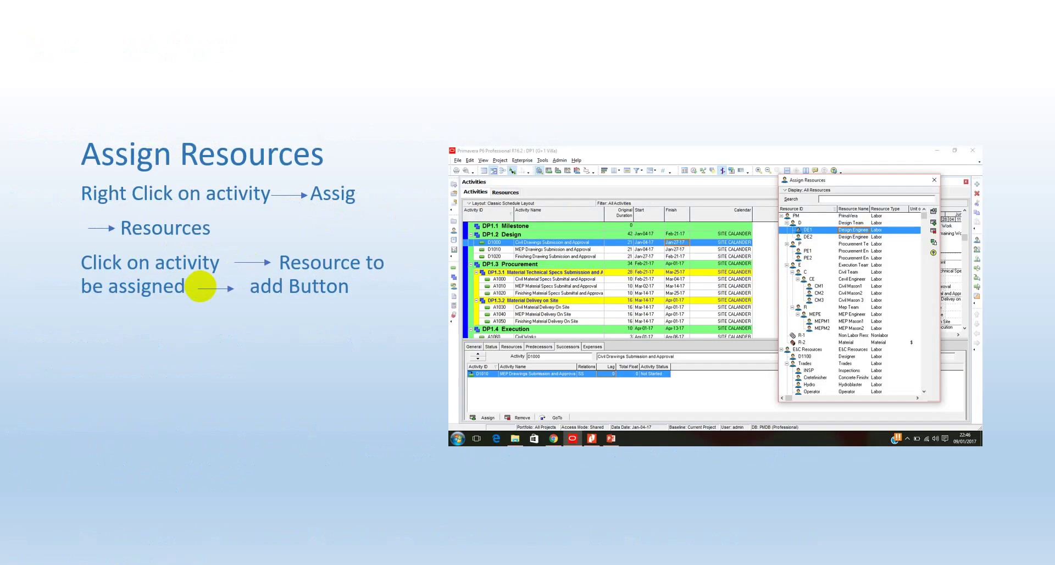
key("Escape")
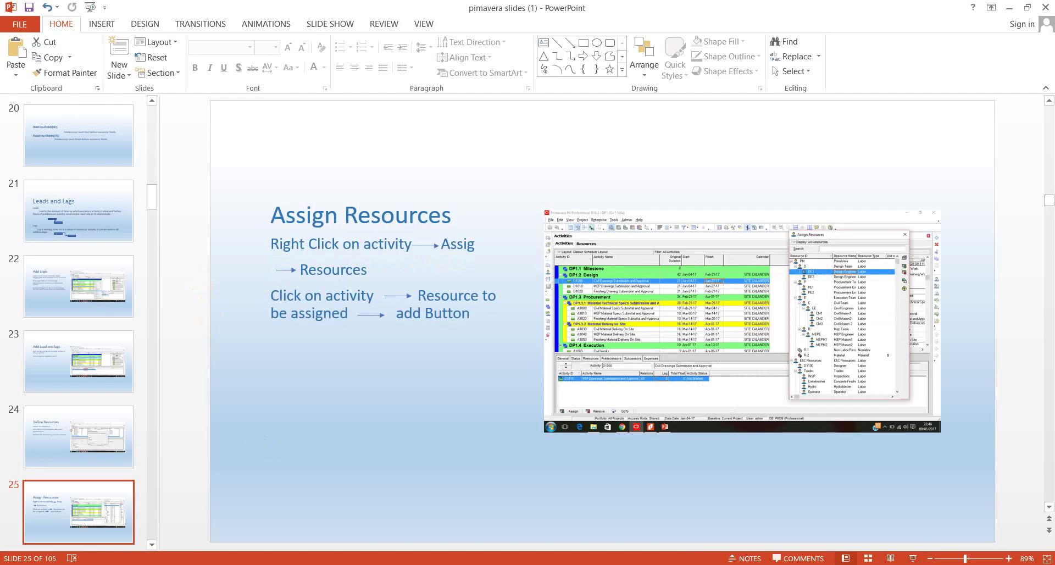
Switch to Primavera P6, open the resource list and filter it to the current project's resources
key("alt+Tab")
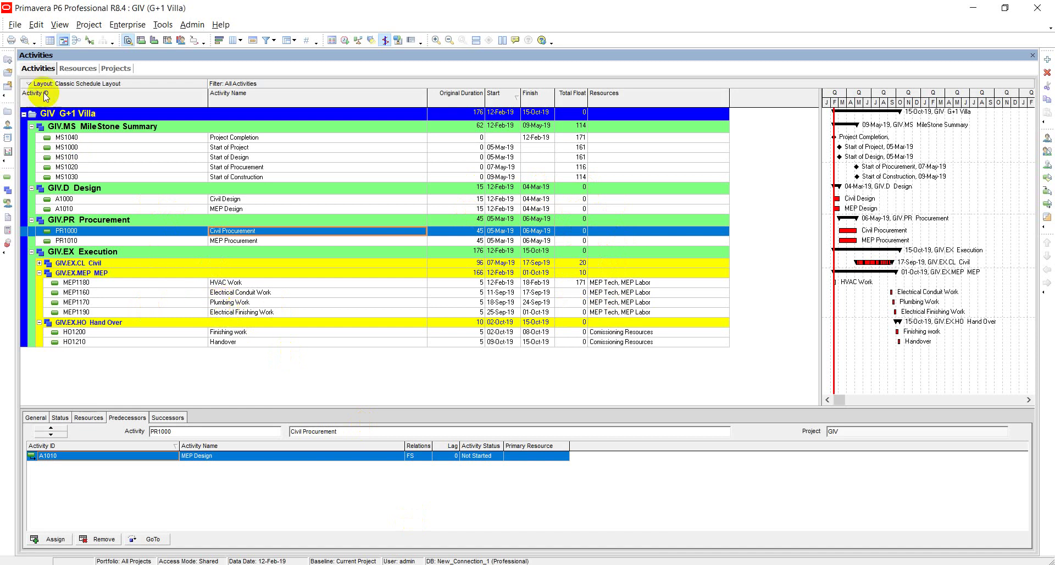
left_click(7, 128)
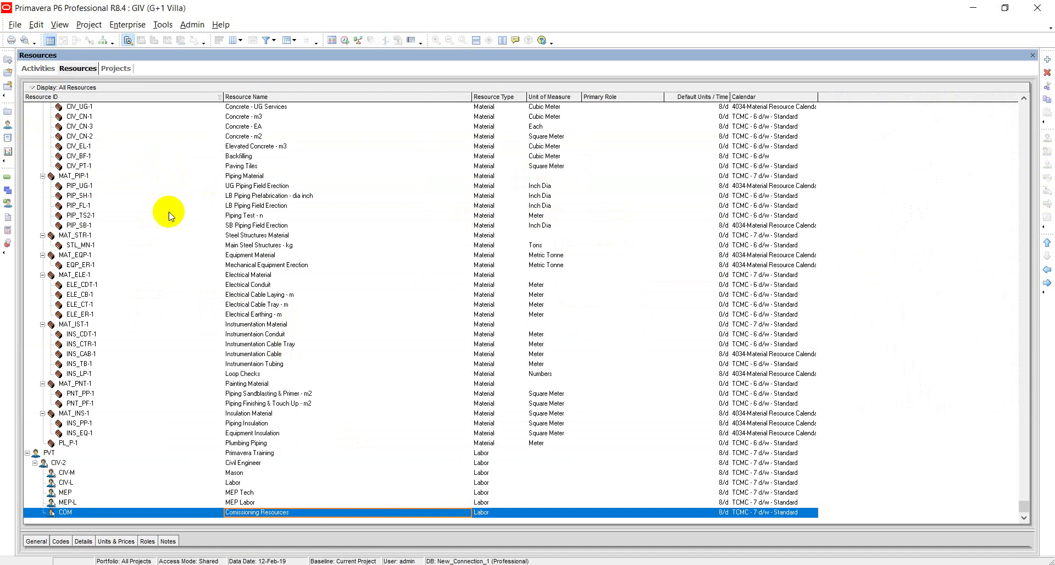
left_click(94, 90)
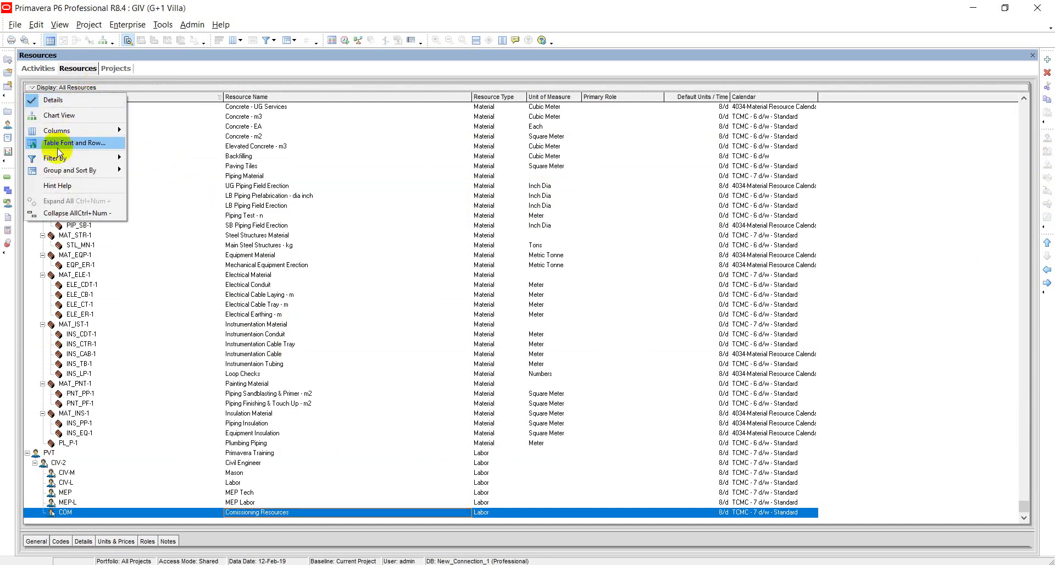
mouse_move(55, 157)
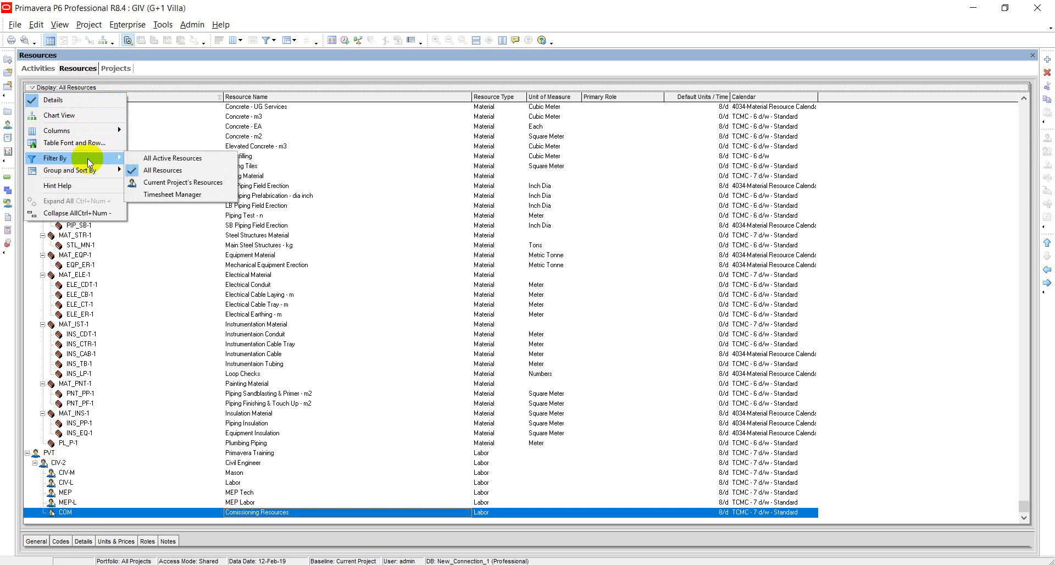
left_click(171, 187)
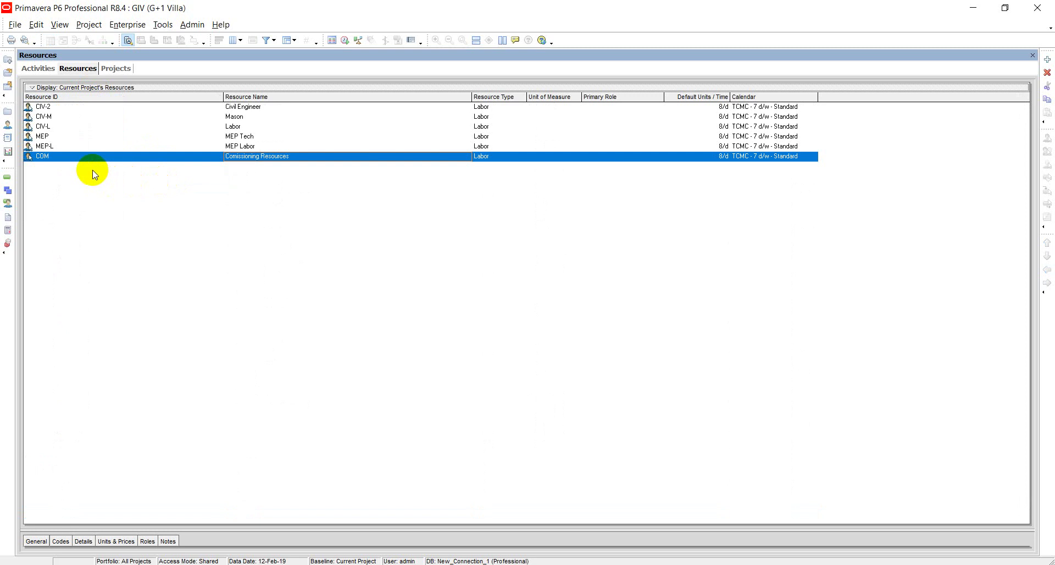
Filter the resource list by all active resources, and finally by all resources
left_click(83, 88)
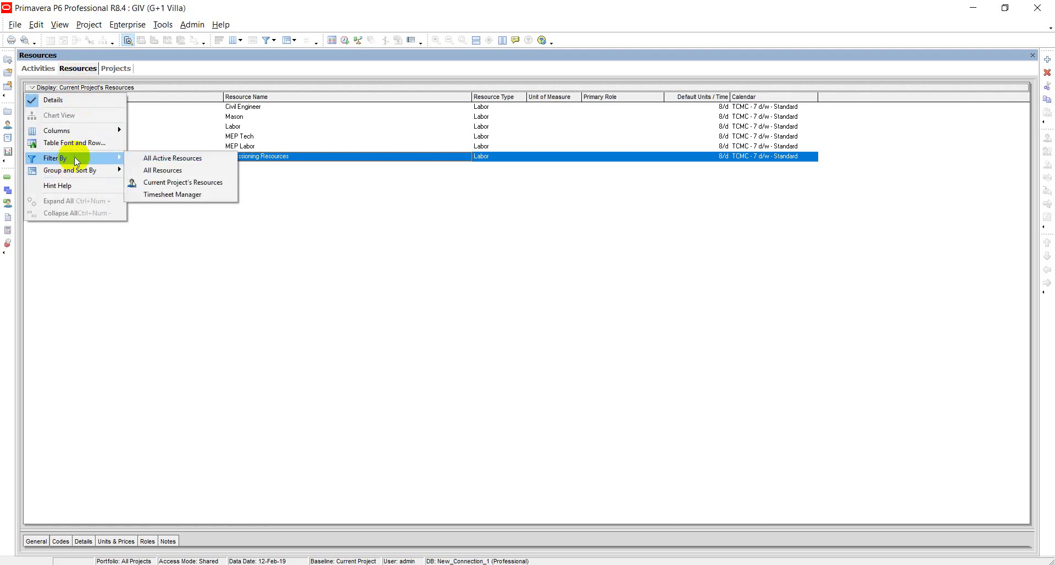
left_click(170, 159)
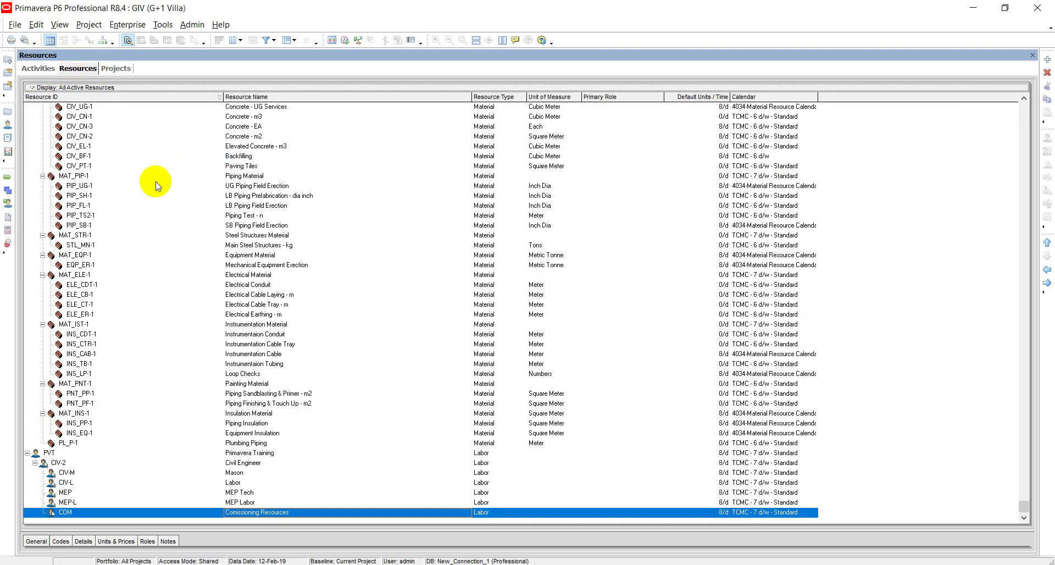
left_click(65, 89)
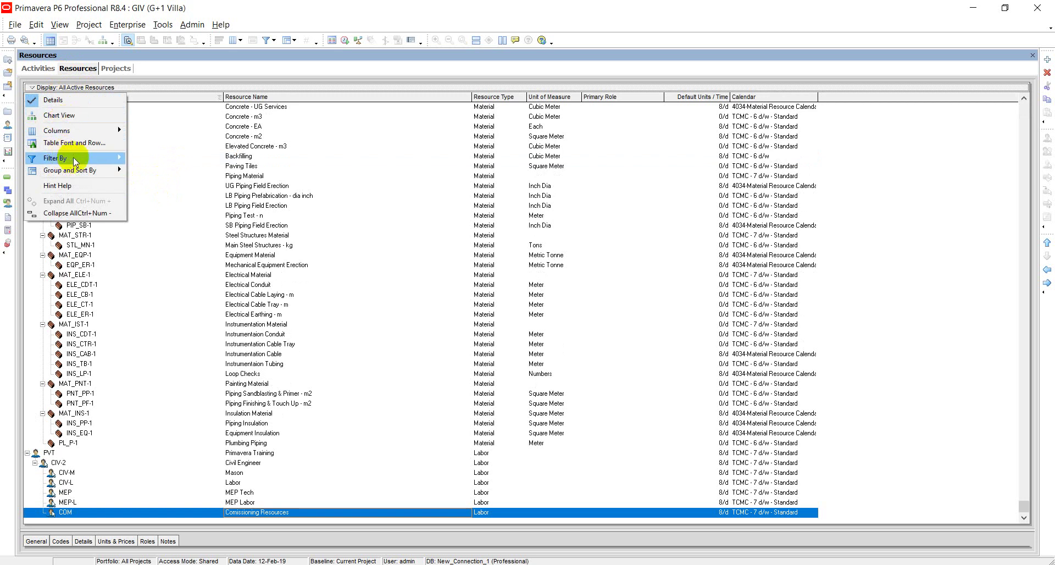
mouse_move(75, 160)
left_click(166, 168)
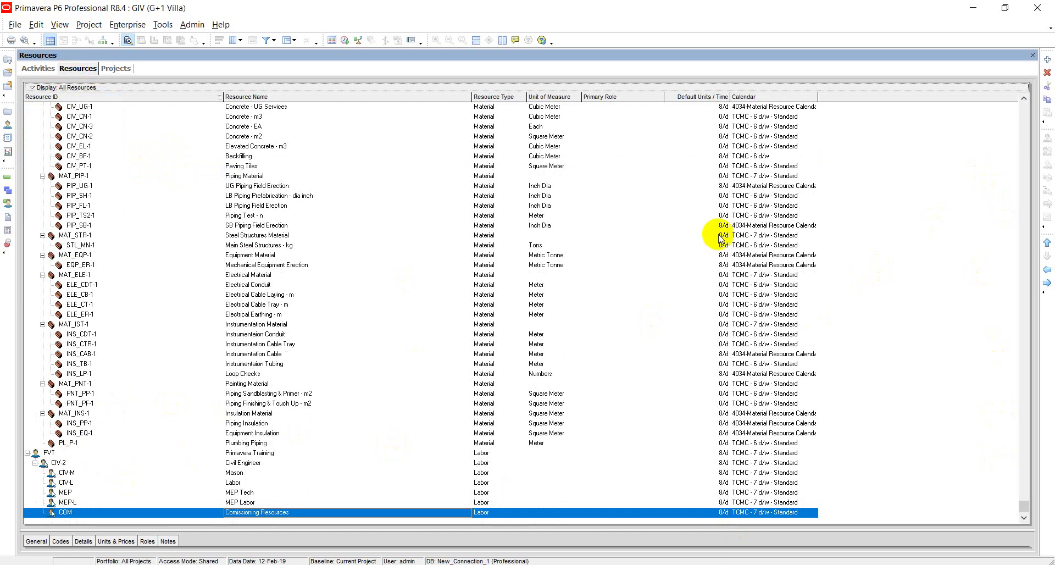
Add a new resource with the ID EE and the name Electrical Engineer
left_click(1047, 61)
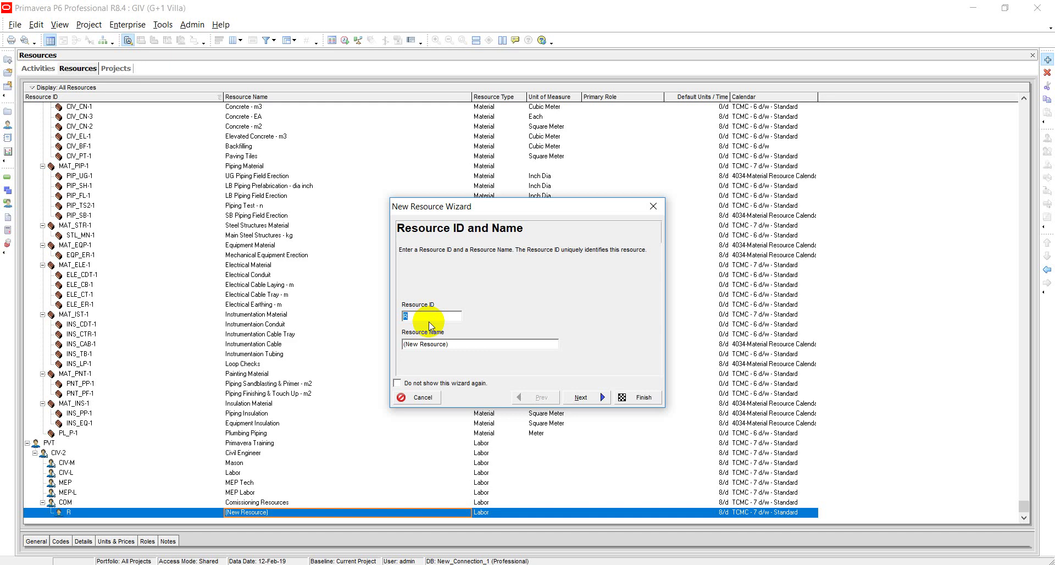
type("EE")
key("Tab")
type("Electrical Engineer")
left_click(510, 342)
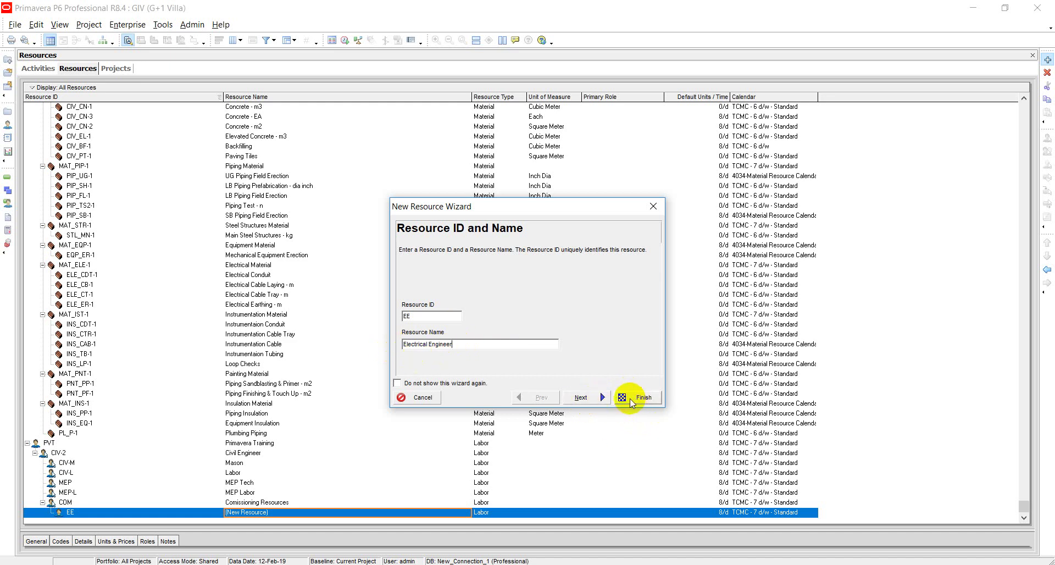
left_click(600, 398)
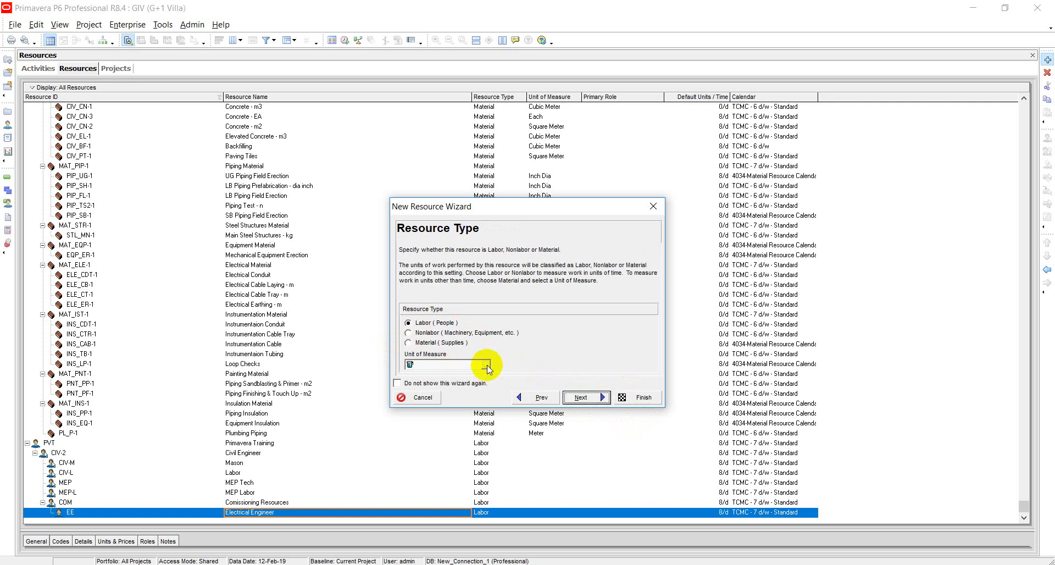
Complete the new resource's wizard, keeping the Labor type and default units and prices, with contact details and roles left empty
left_click(590, 398)
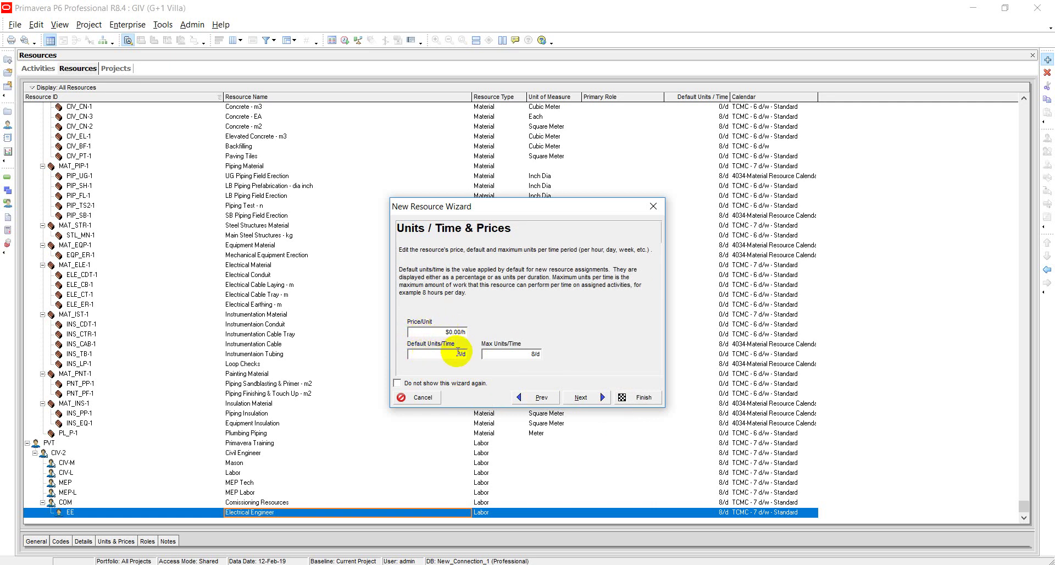
left_click(582, 397)
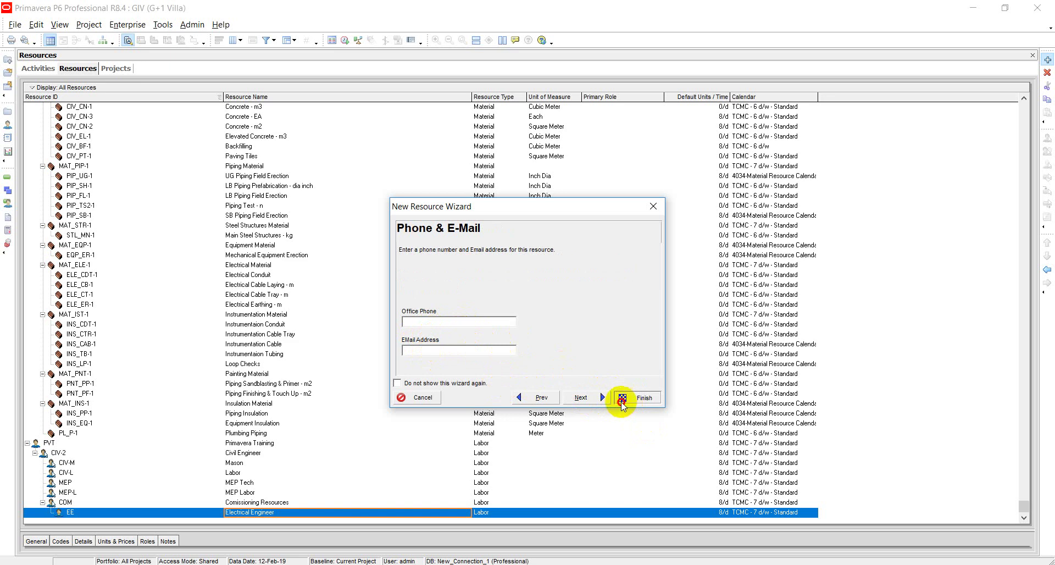
left_click(599, 399)
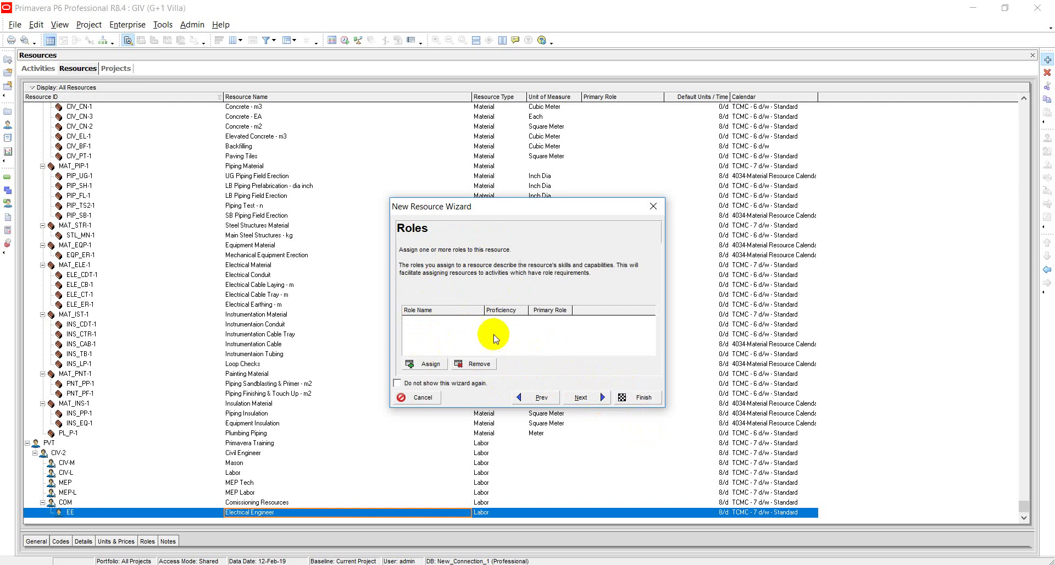
left_click(631, 396)
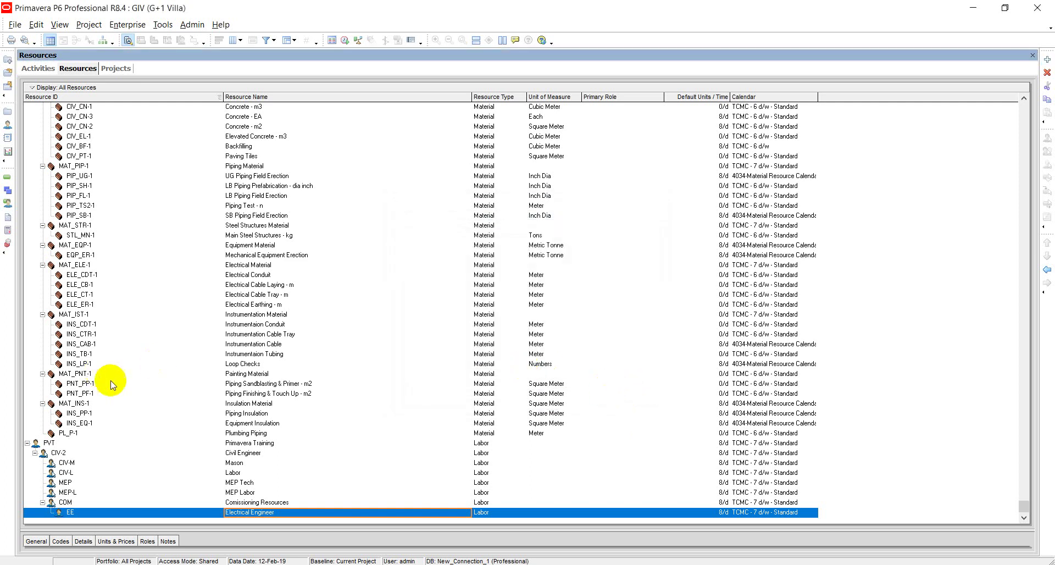
Outdent the Electrical Engineer resource one level so it sits beside Comissioning Resources under Civil Engineer
left_click(74, 512)
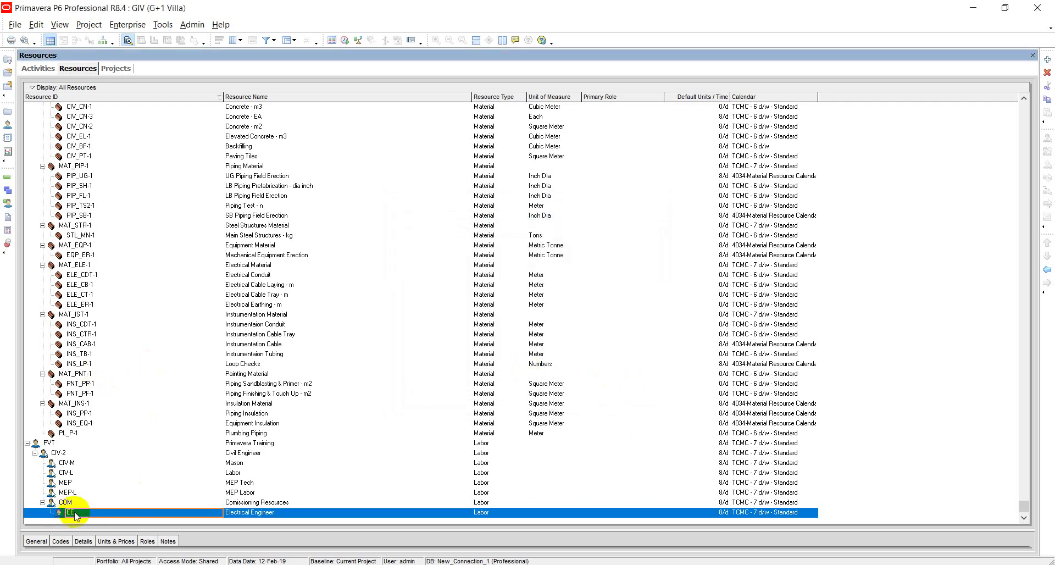
left_click(1046, 270)
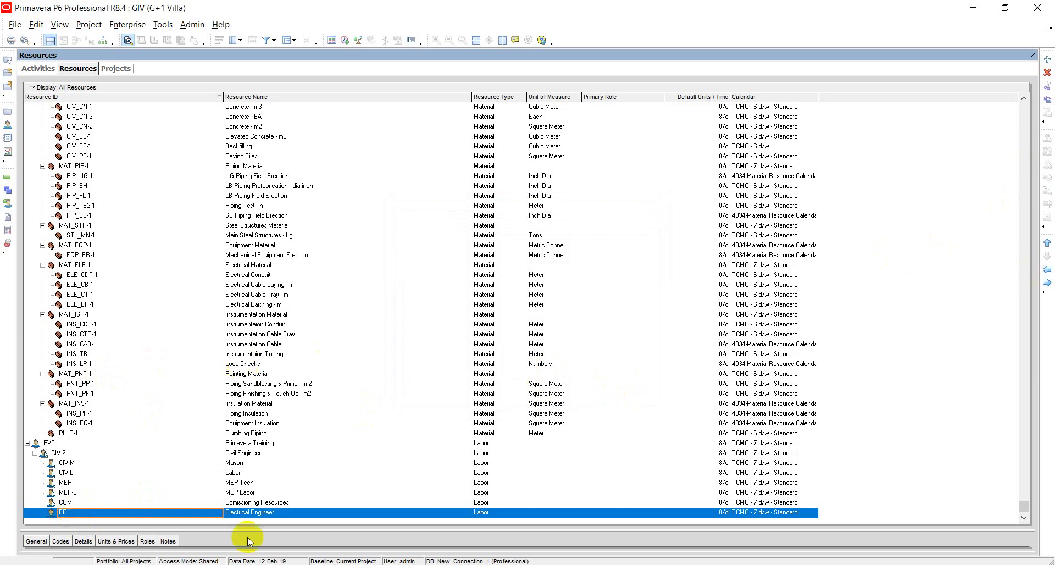
key("alt+Tab")
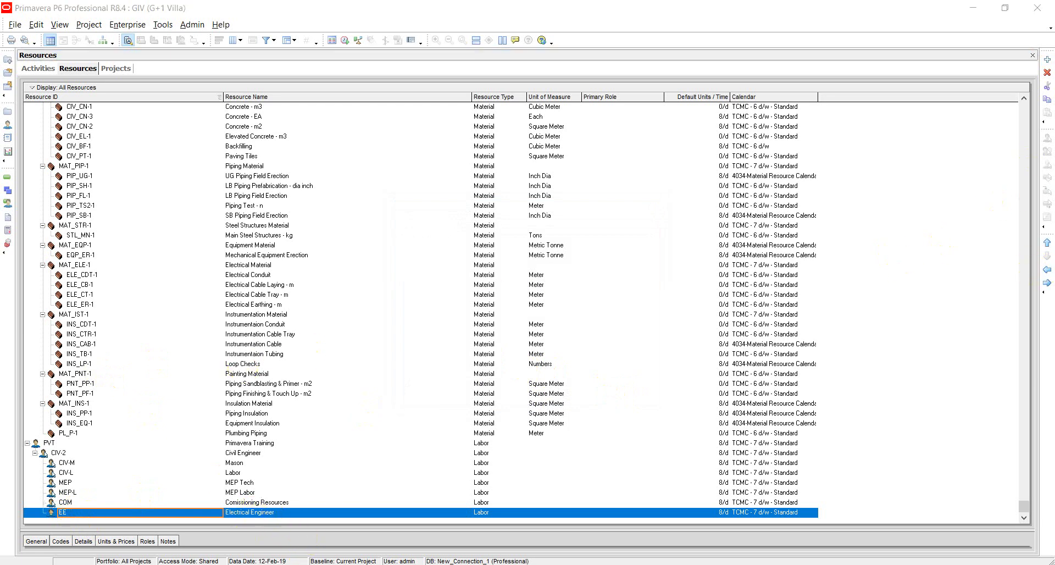
key("alt+Tab")
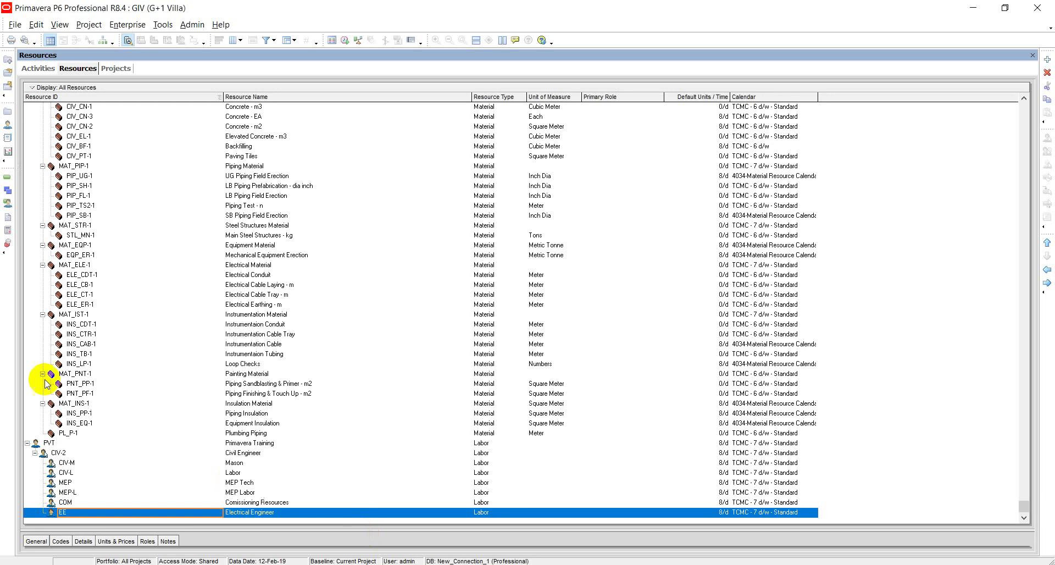
In the activities view, assign the EE Electrical Engineer resource to the four MEP activities from HVAC Work through Electrical Finishing Work
left_click(7, 177)
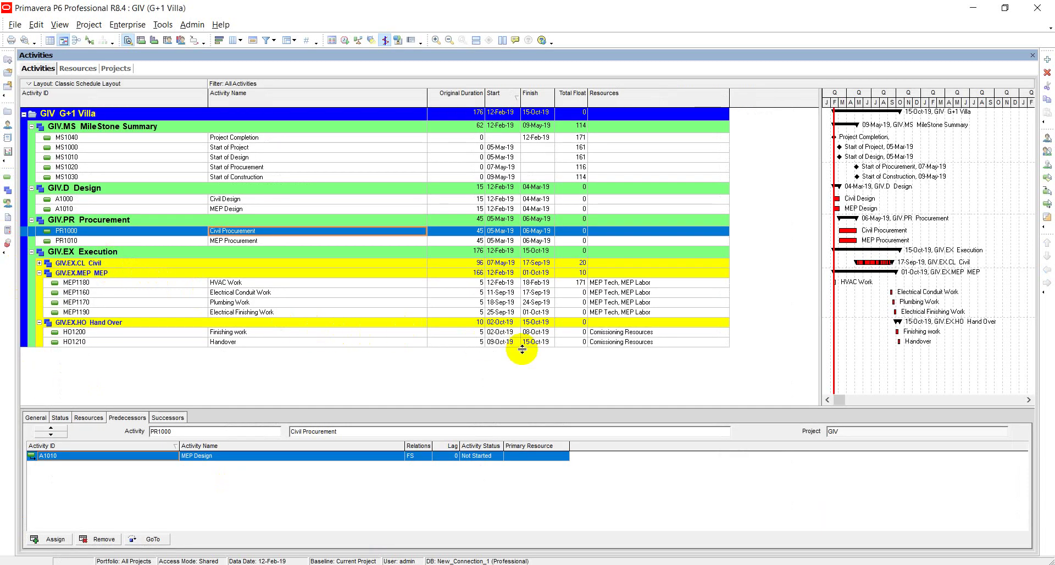
left_click(104, 284, "shift")
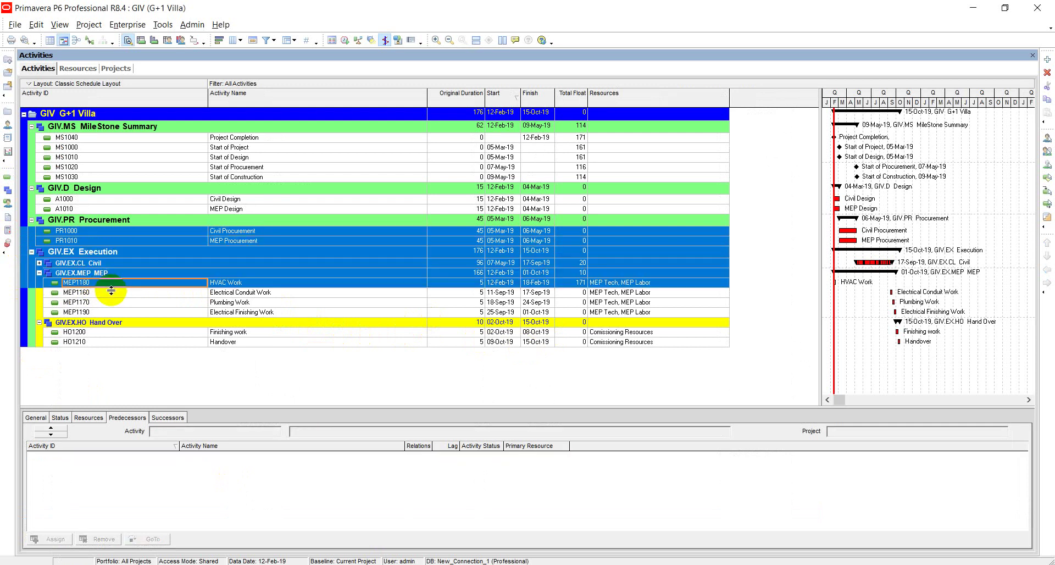
left_click(111, 284)
left_click(110, 293)
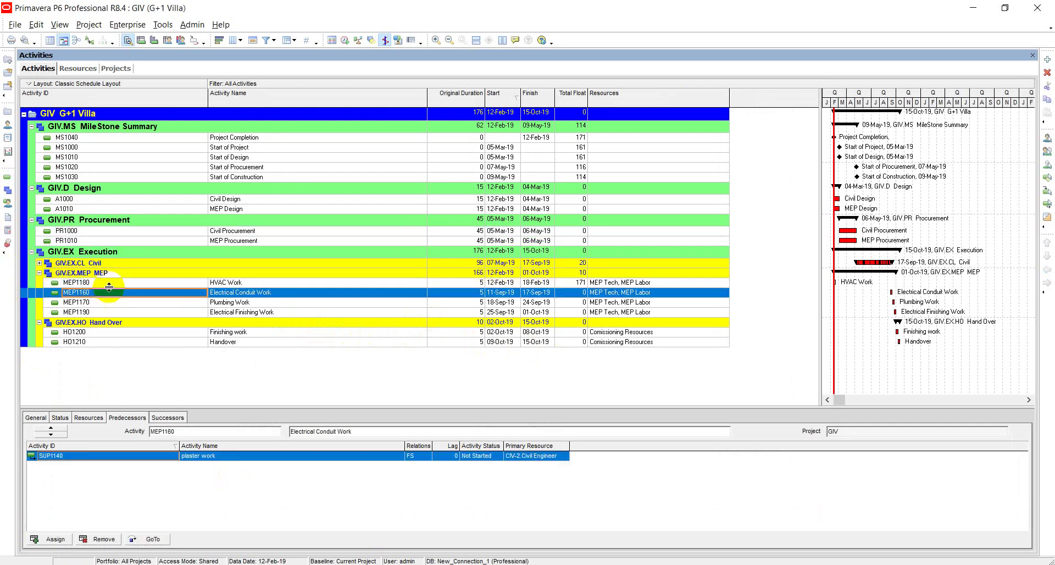
left_click(112, 284)
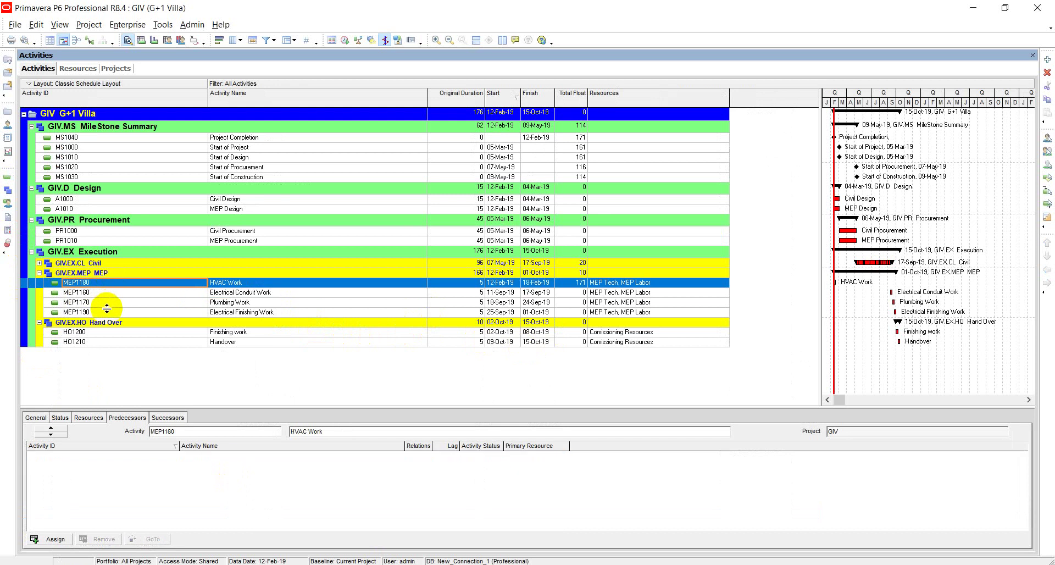
left_click(108, 313)
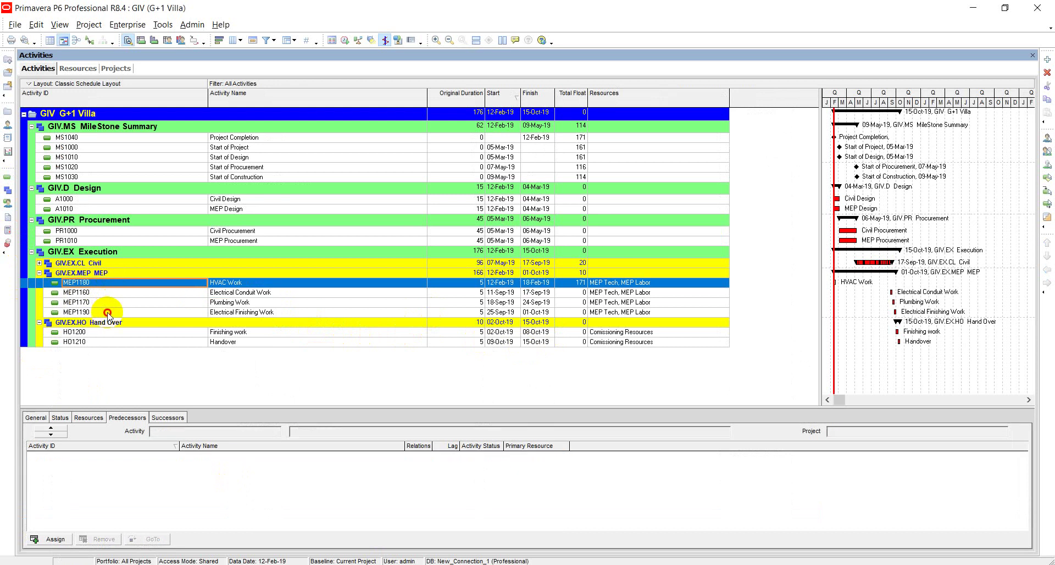
right_click(621, 294)
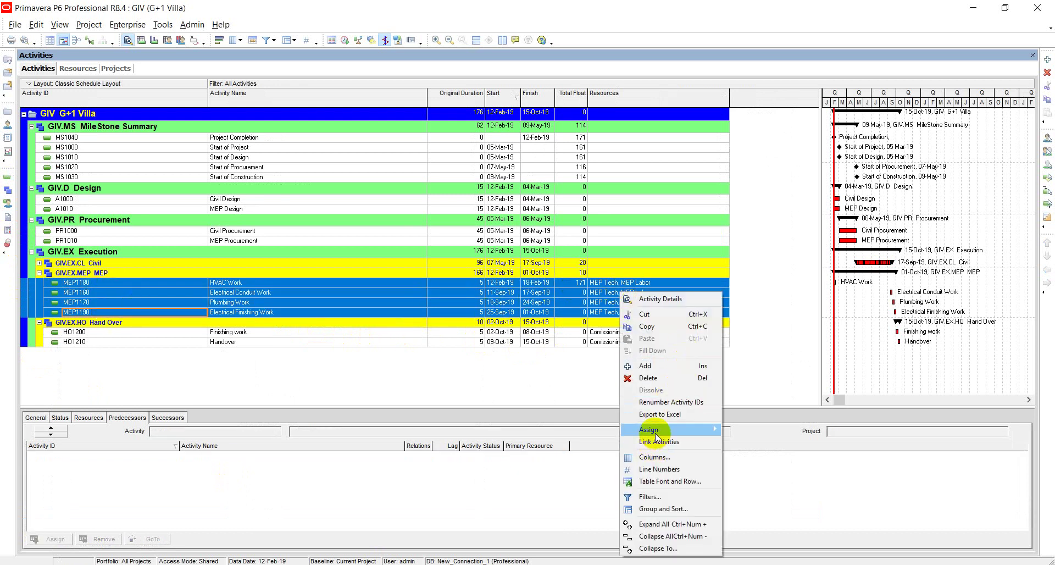
mouse_move(686, 432)
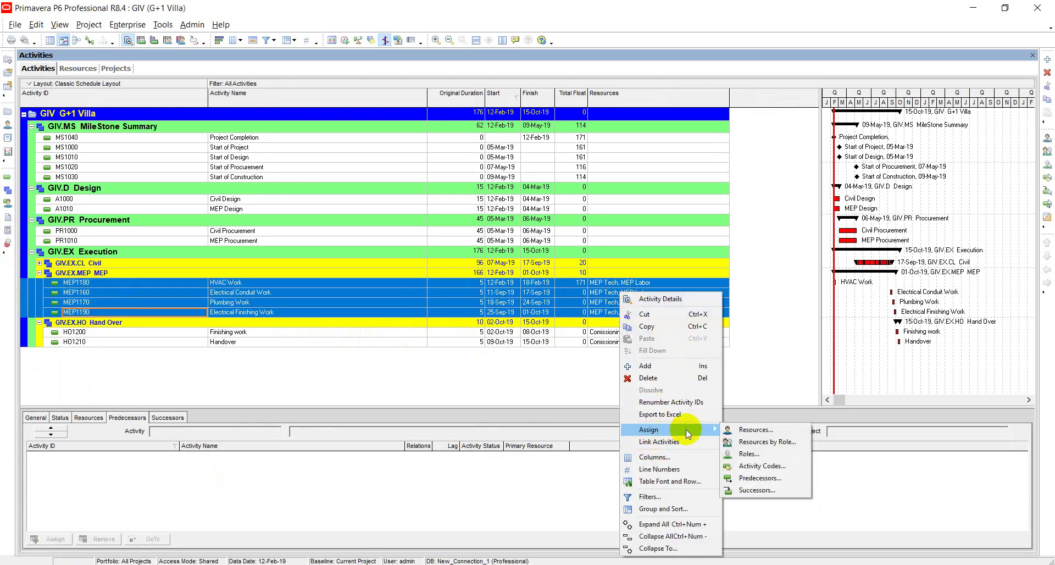
left_click(749, 435)
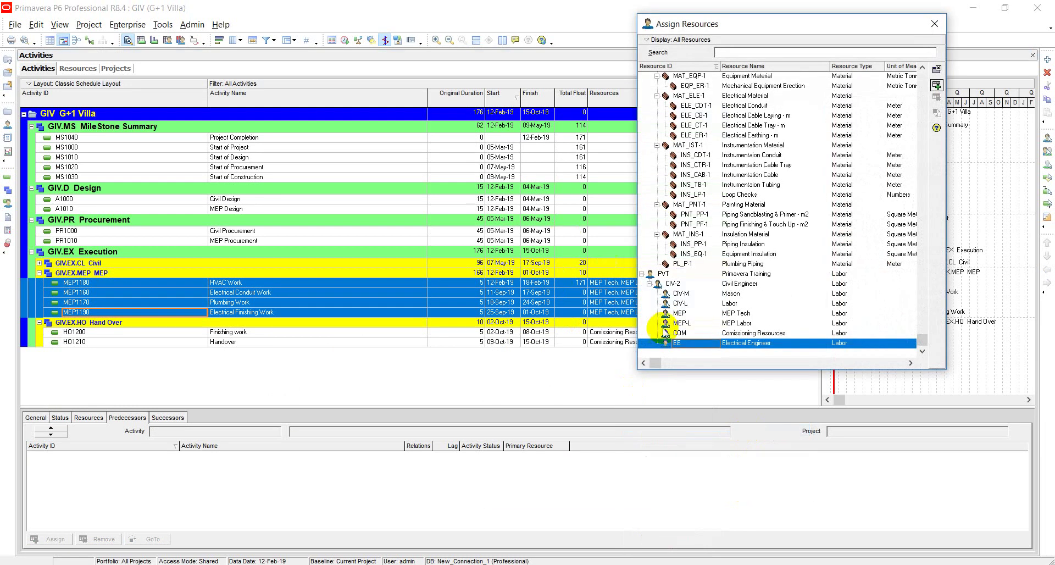
left_click(936, 87)
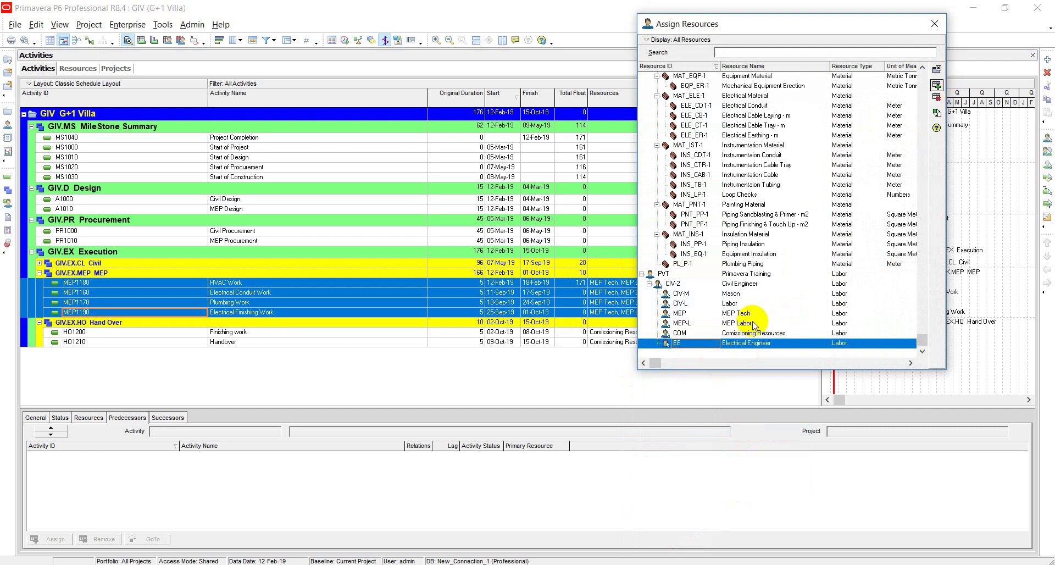
left_click(934, 24)
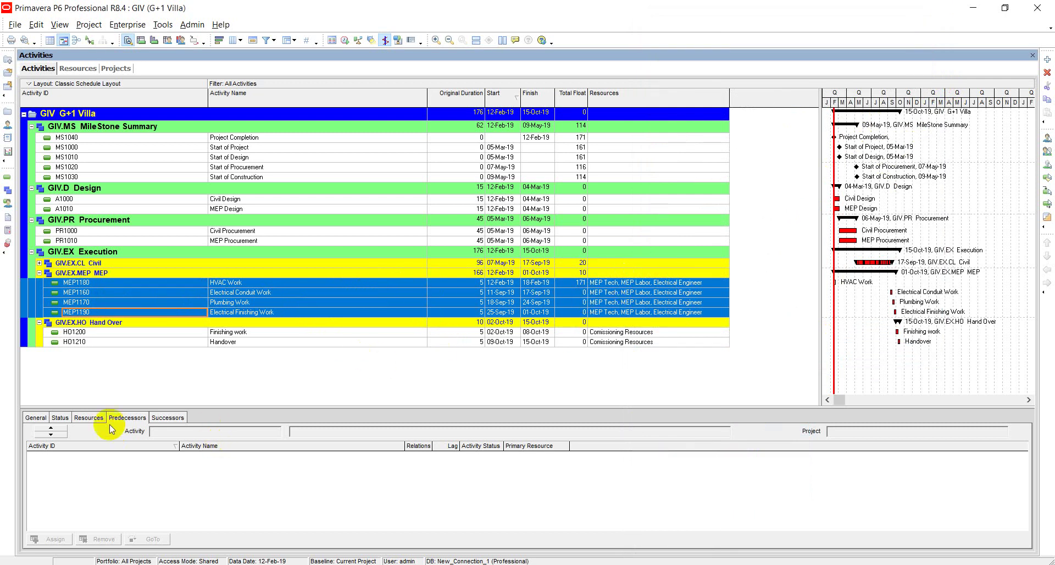
Review the resource assignments and budgeted units of the Plumbing Work and HVAC Work activities
left_click(81, 418)
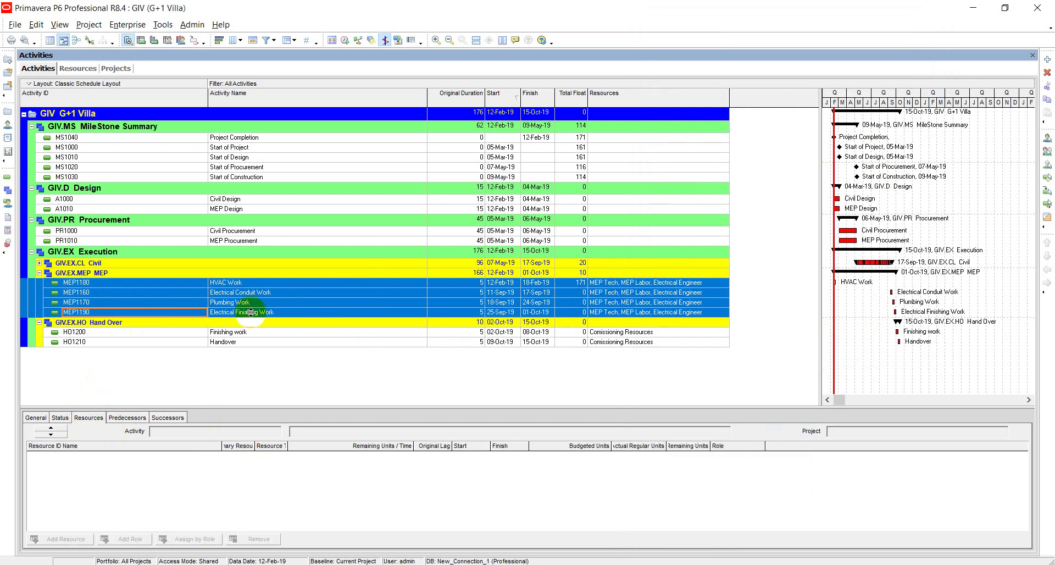
left_click(282, 303)
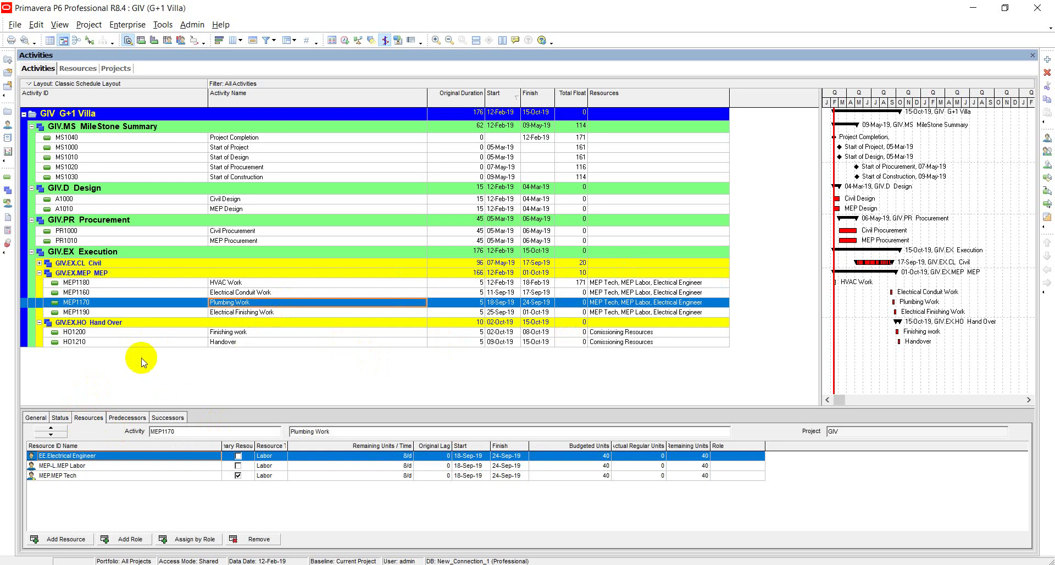
left_click(666, 283)
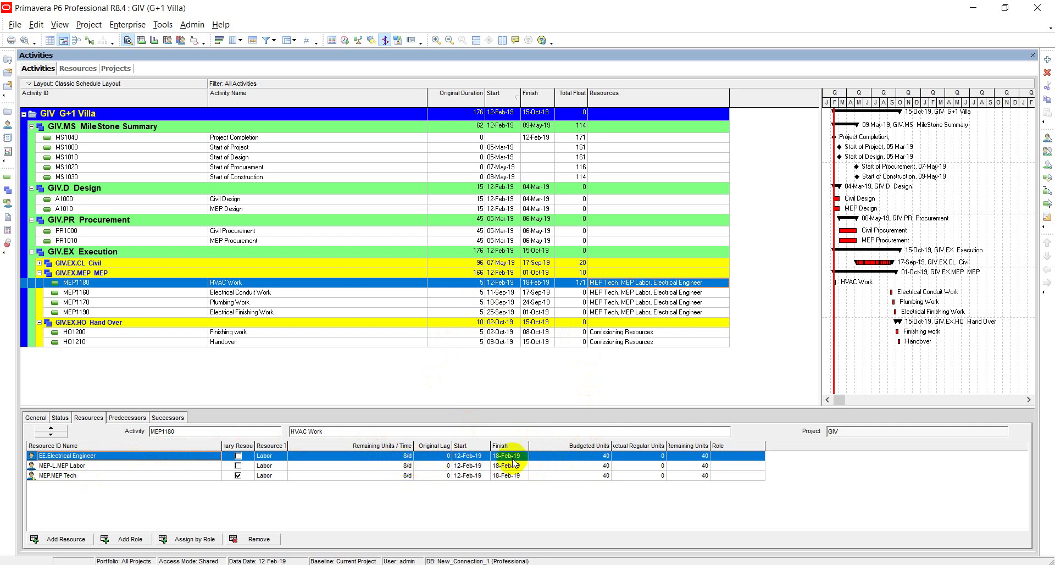
left_click(599, 457)
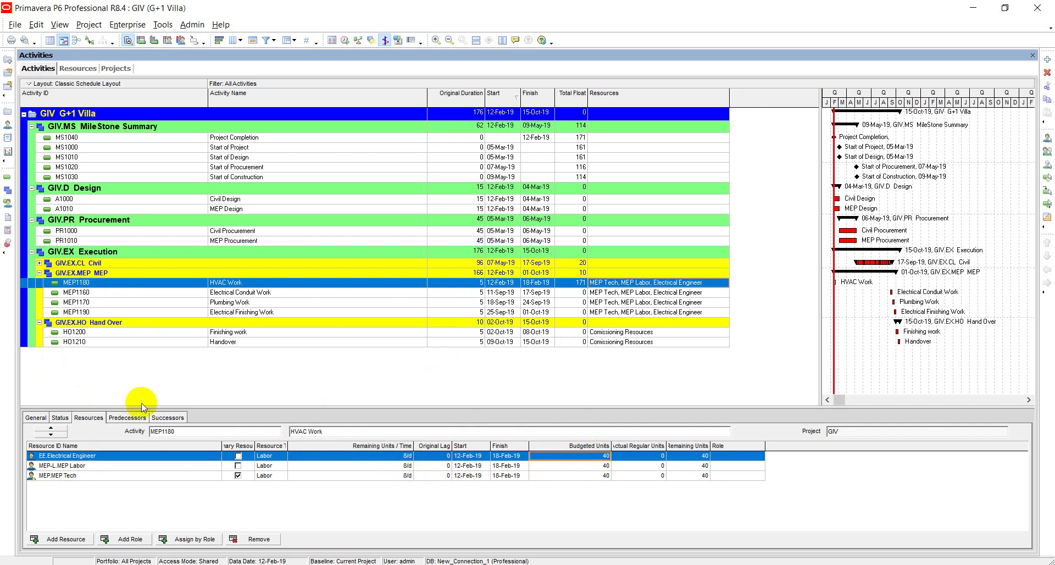
left_click(122, 466)
left_click(146, 476)
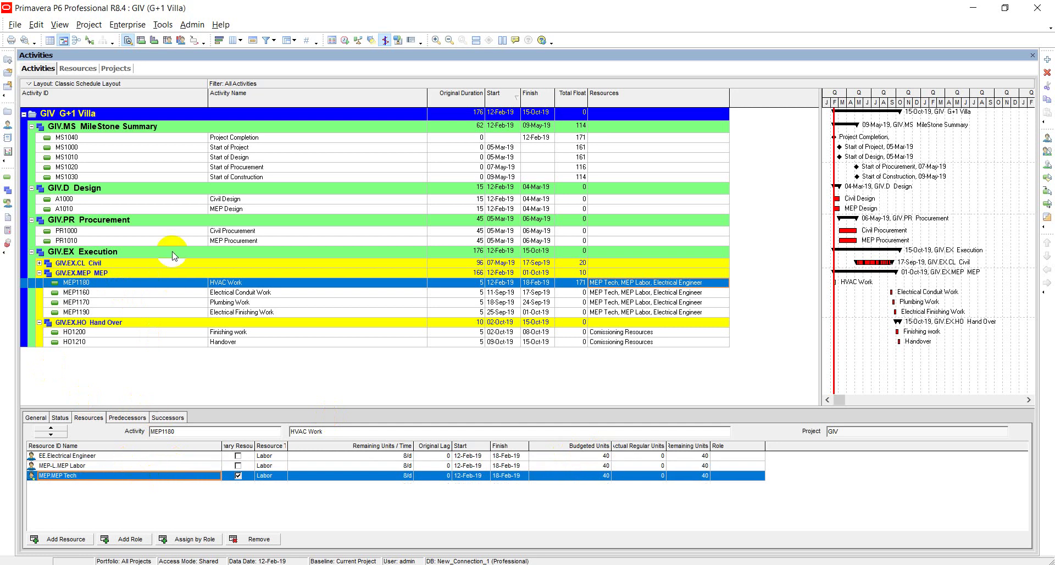